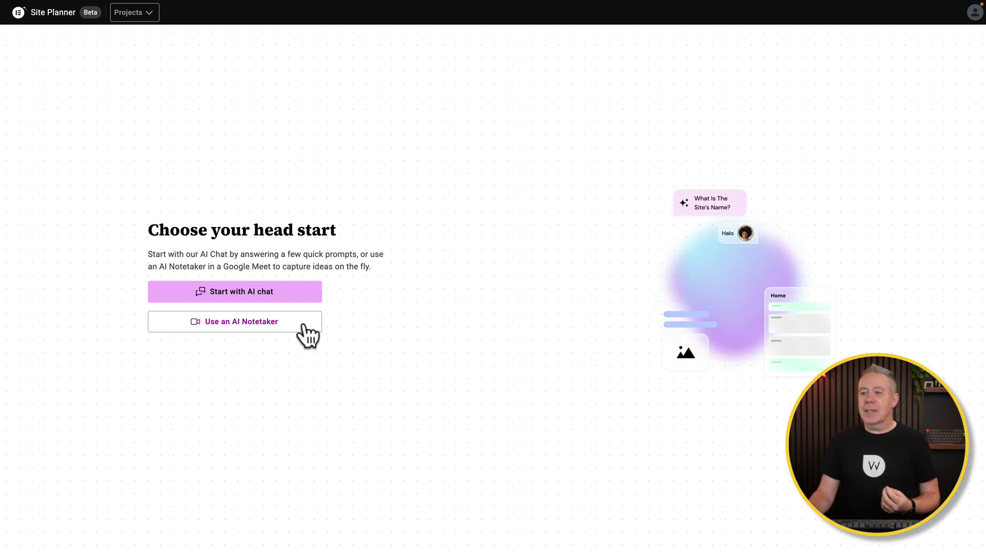
- Start a new site brief with the AI chat and give the site's name as "Widgets Inc"
{"action": "left_click", "coordinate": [269, 291]}
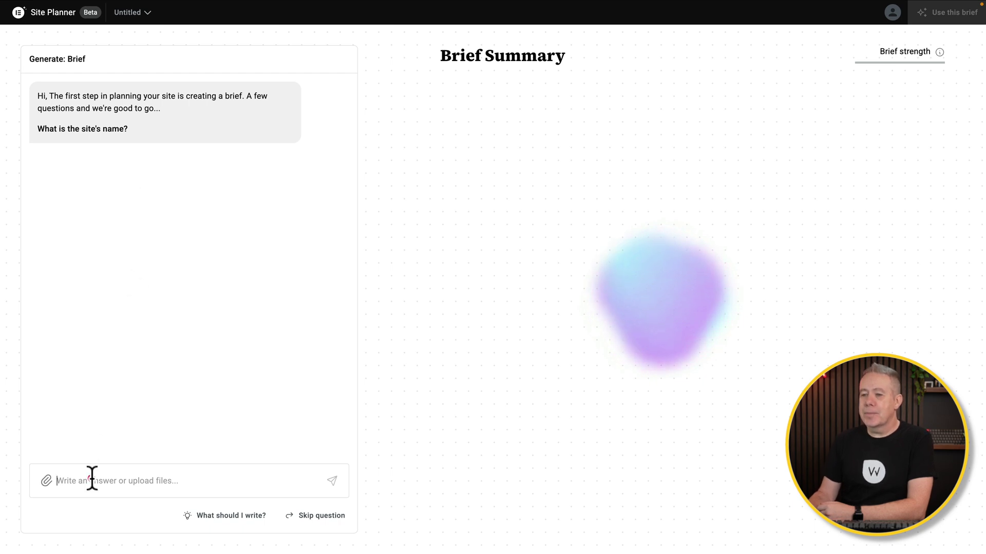
{"action": "type", "text": "Widgets Inc"}
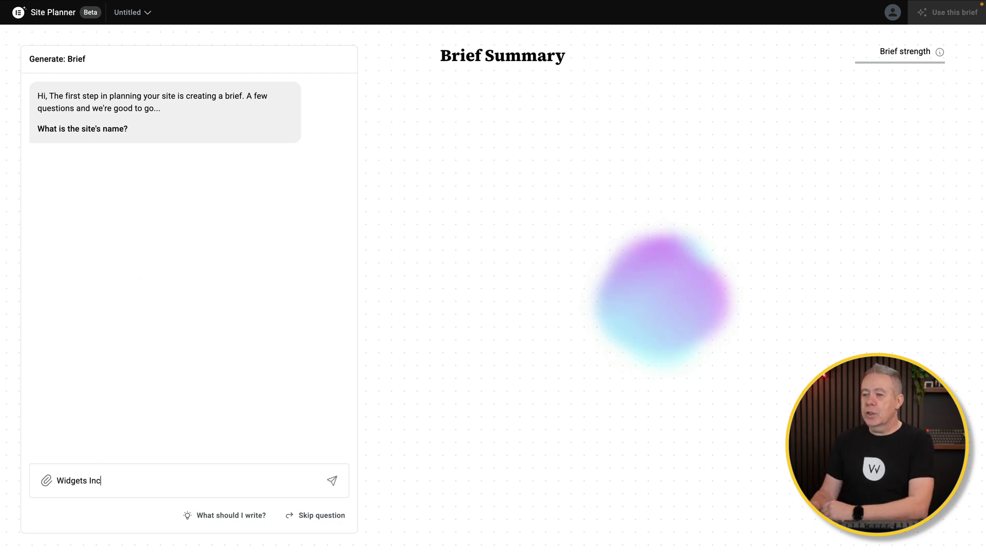
{"action": "left_click", "coordinate": [330, 482]}
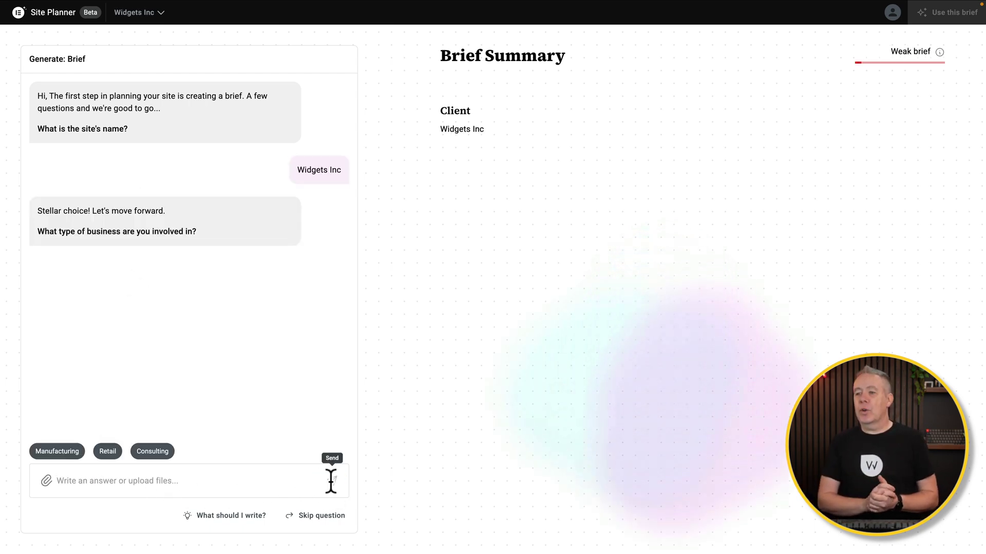
- Describe the business as "The manufacturing of high quality widgets for the photography market." and the services as "We design and manufacture widgets for digital cameras."
{"action": "type", "text": "The manufacturing of high quality widgets for the photography market."}
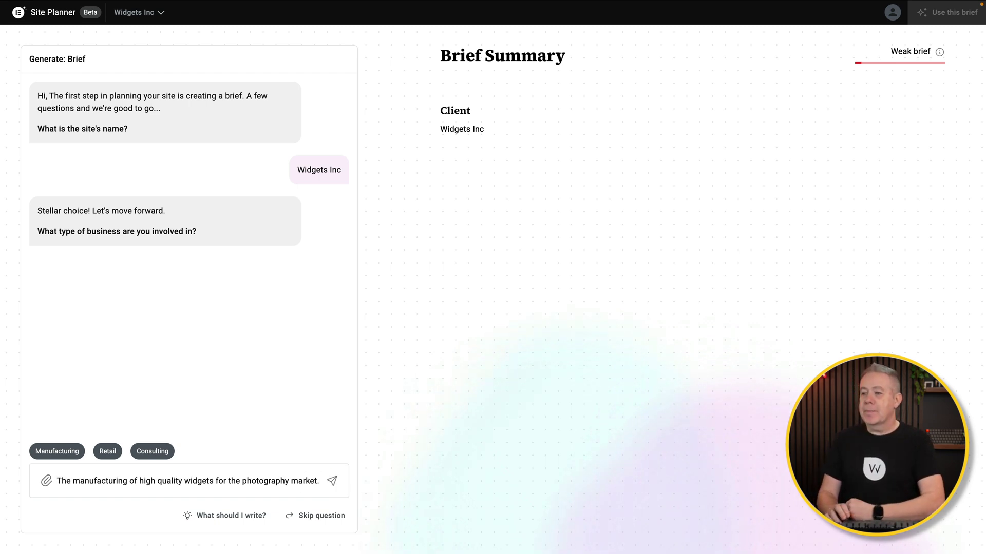
{"action": "key", "text": "Return"}
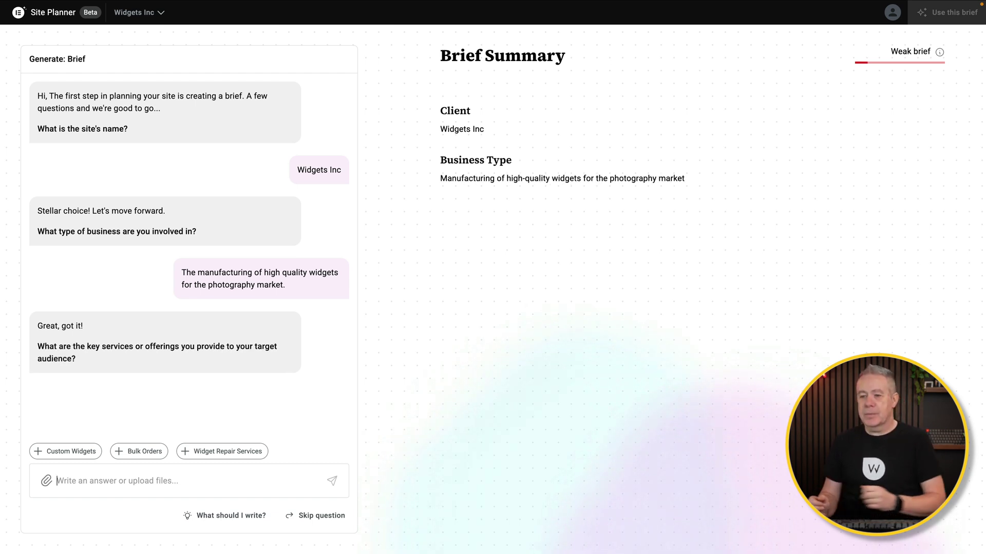
{"action": "key", "text": "Return"}
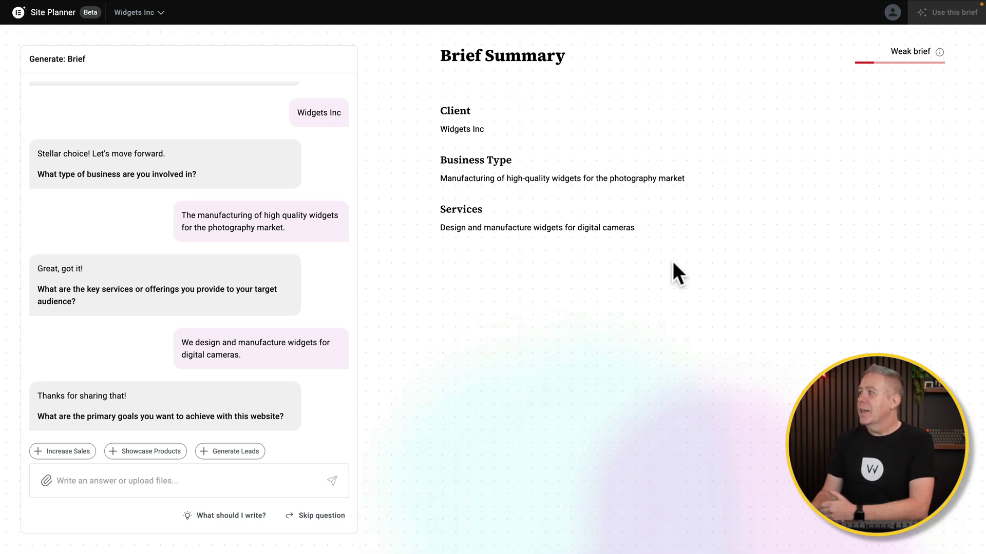
- Submit Increase Sales and Showcase Products as the primary goals, and Build Brand Awareness and Engage with Community as the secondary goals
{"action": "mouse_move", "coordinate": [940, 53]}
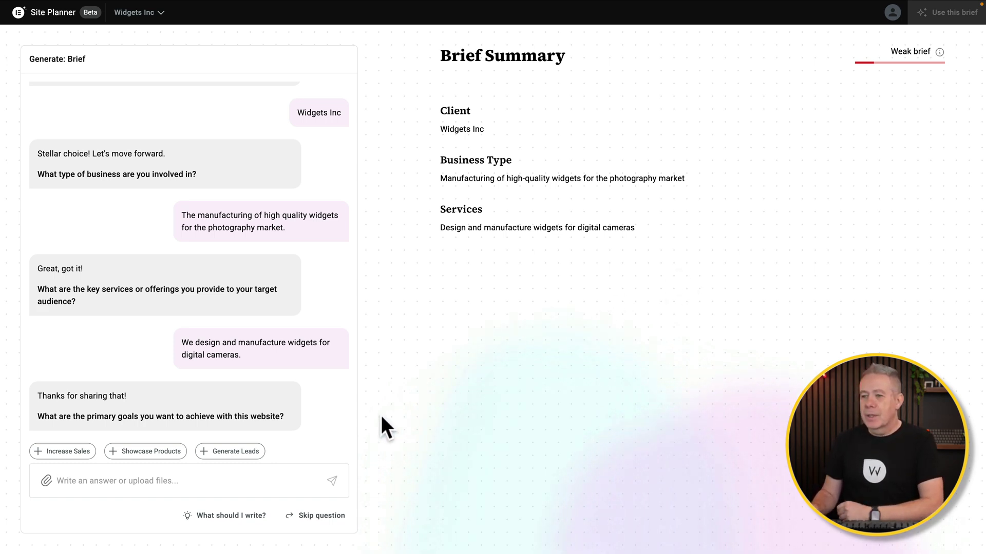
{"action": "left_click", "coordinate": [69, 452]}
{"action": "left_click", "coordinate": [134, 453]}
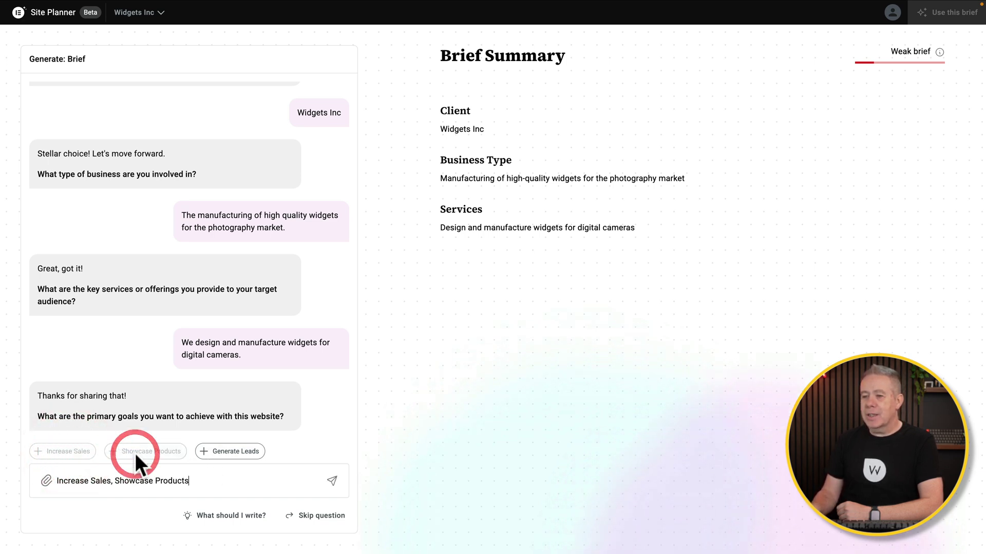
{"action": "left_click", "coordinate": [333, 481]}
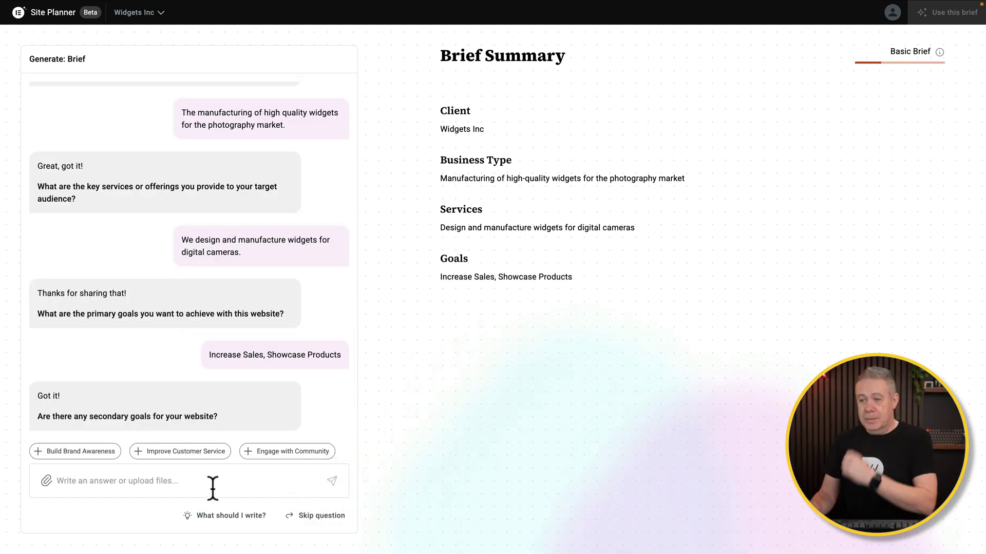
{"action": "left_click", "coordinate": [98, 453]}
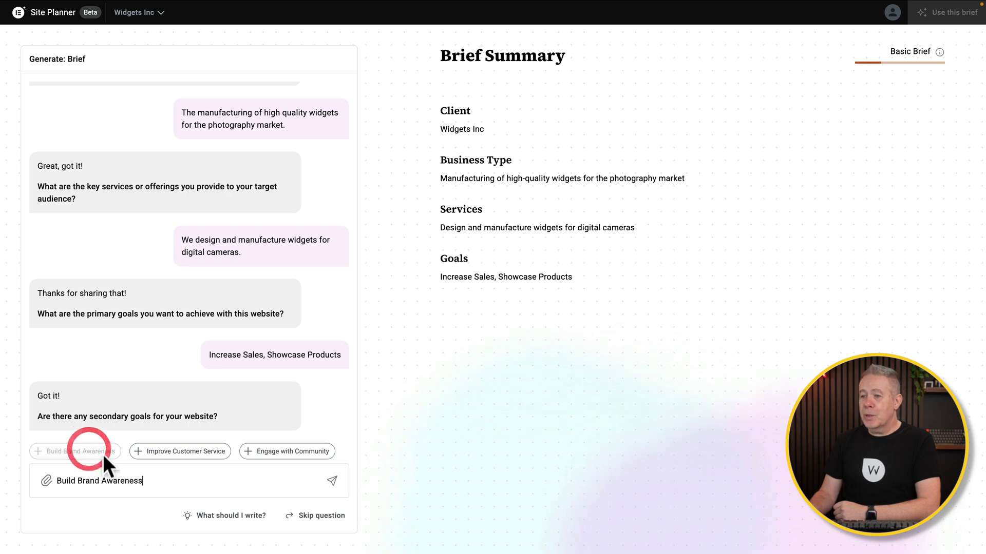
{"action": "left_click", "coordinate": [257, 452]}
{"action": "left_click", "coordinate": [332, 481]}
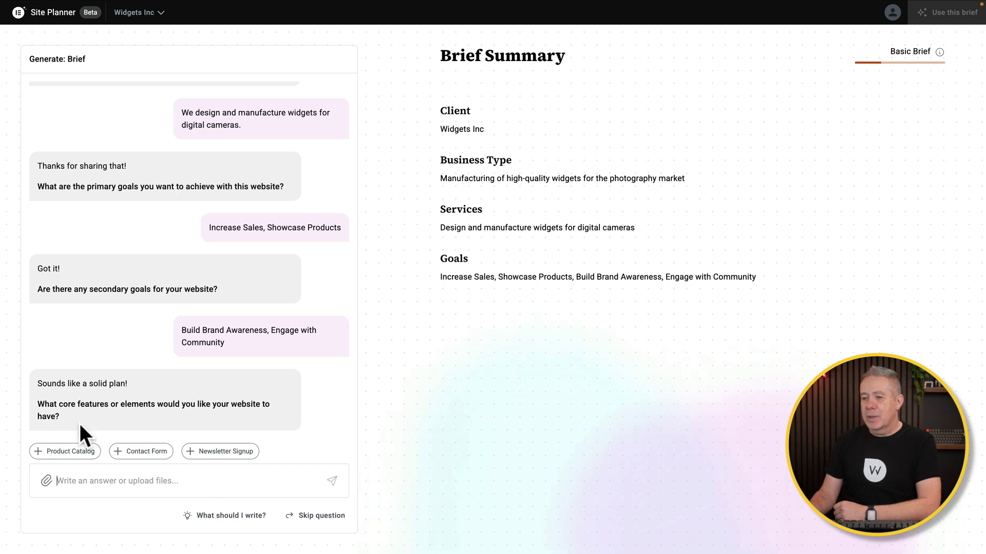
- Submit Product Catalog, Contact Form and Newsletter Signup as the website's core features
{"action": "left_click", "coordinate": [68, 452]}
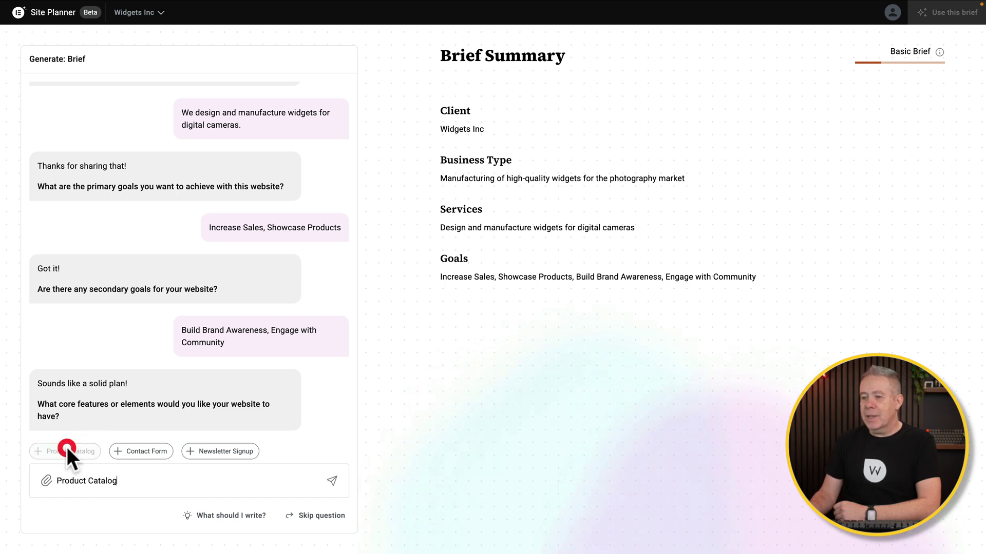
{"action": "left_click", "coordinate": [132, 451]}
{"action": "left_click", "coordinate": [218, 453]}
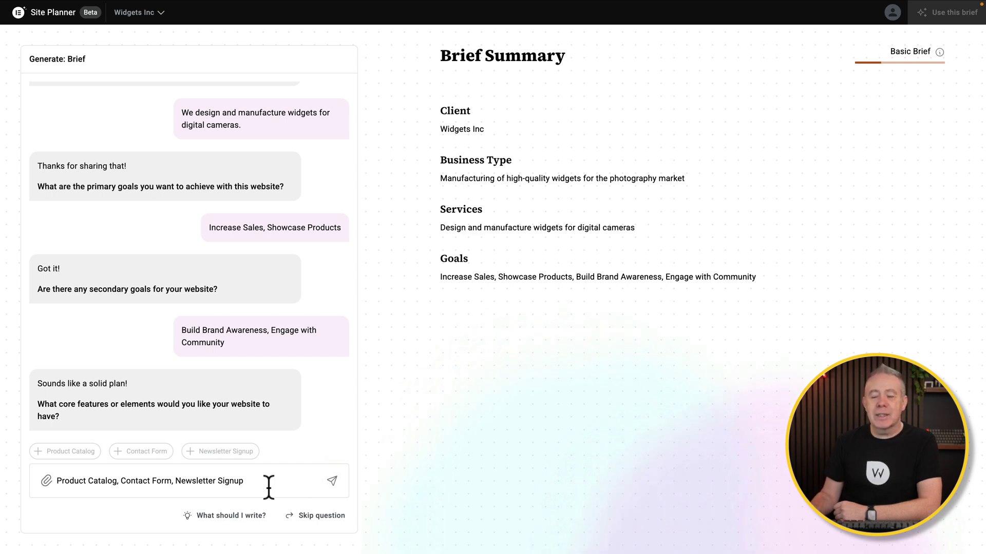
{"action": "left_click", "coordinate": [331, 483]}
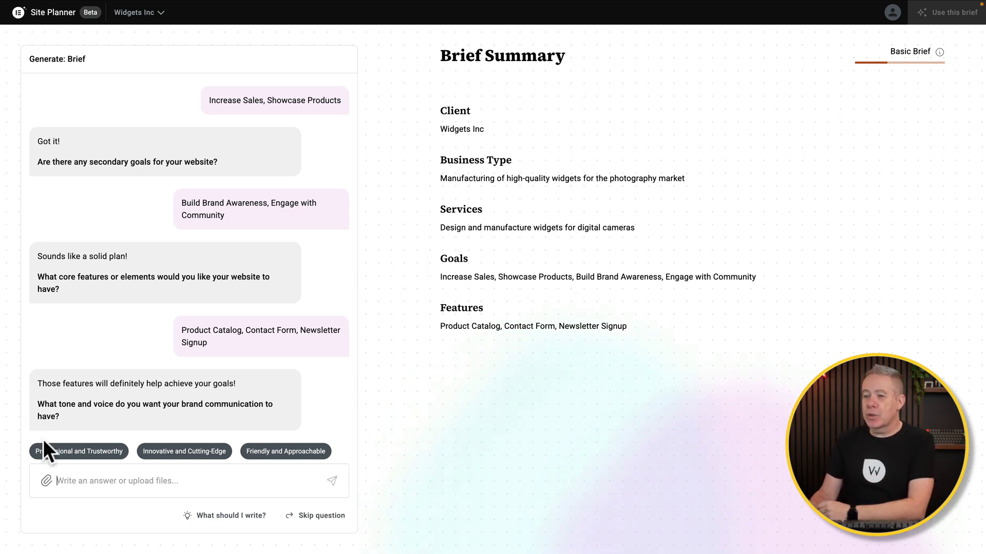
- Choose an Innovative and Cutting-Edge brand tone and submit Home, Products, About Us, Contact as the sitemap pages
{"action": "left_click", "coordinate": [177, 452]}
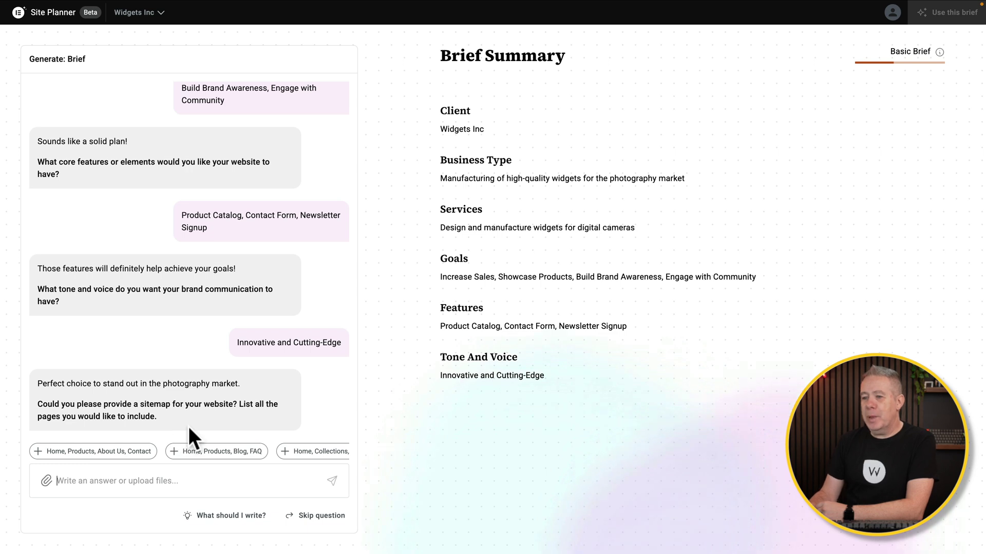
{"action": "left_click", "coordinate": [106, 452]}
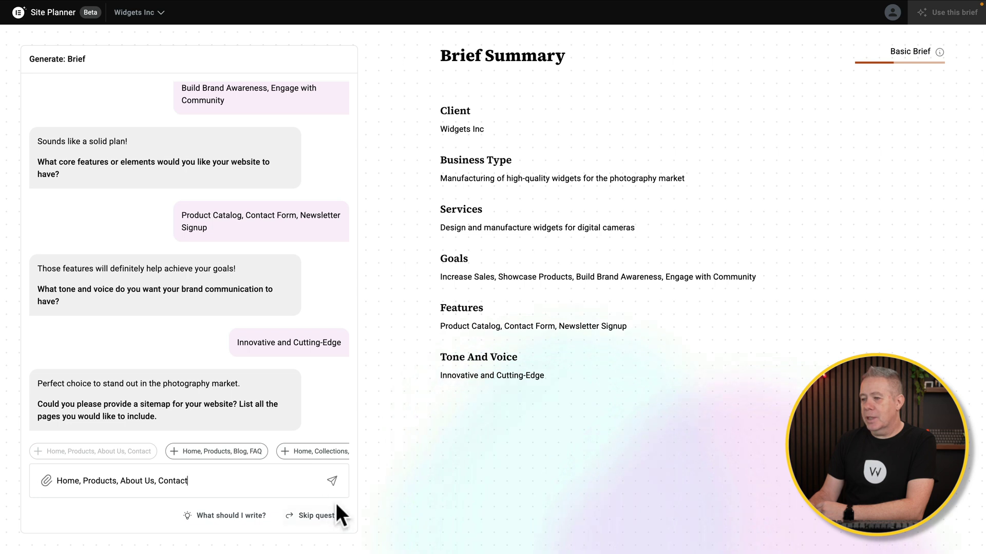
{"action": "left_click", "coordinate": [331, 483]}
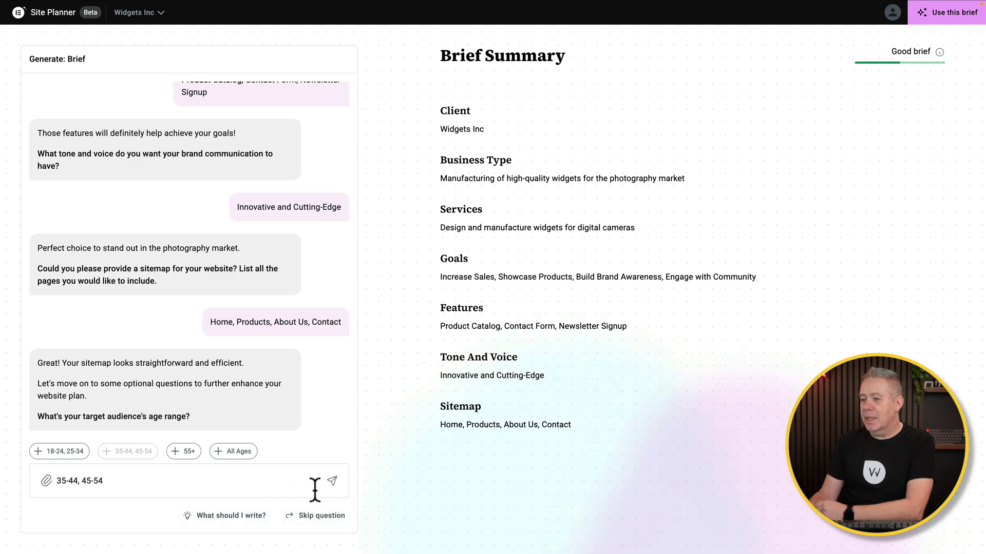
- Submit 35-44, 45-54 as the audience age range and generate the sitemap and wireframes from the brief
{"action": "left_click", "coordinate": [331, 482]}
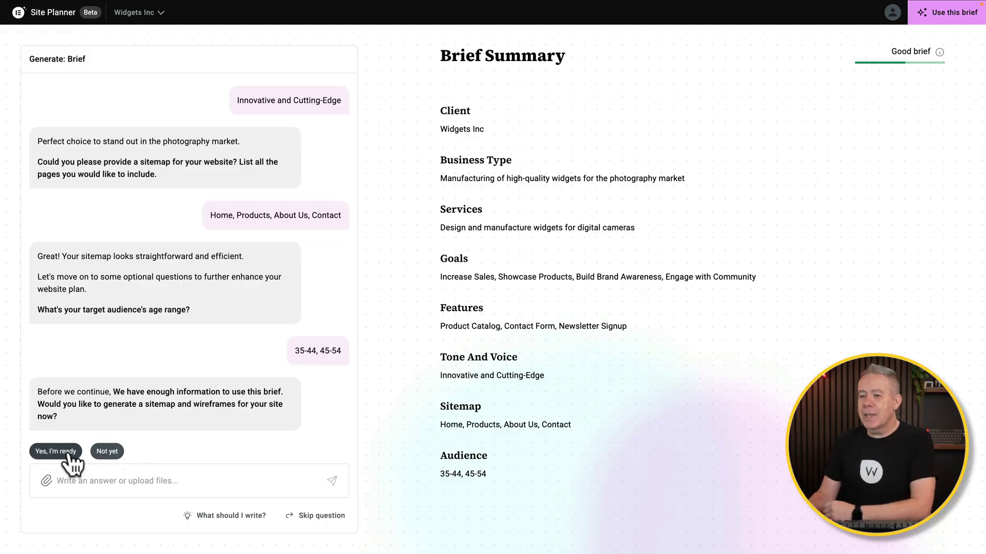
{"action": "left_click", "coordinate": [65, 451]}
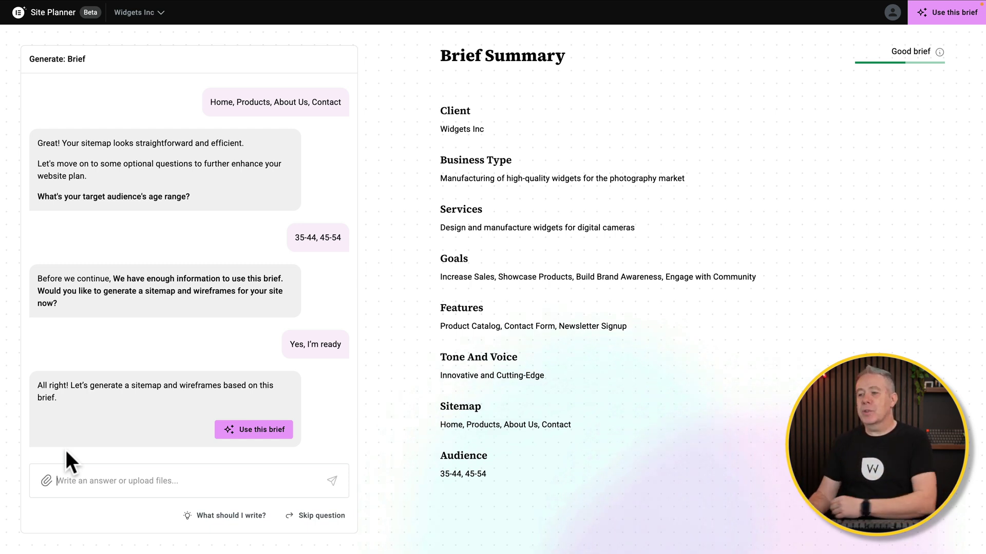
{"action": "left_click", "coordinate": [242, 434]}
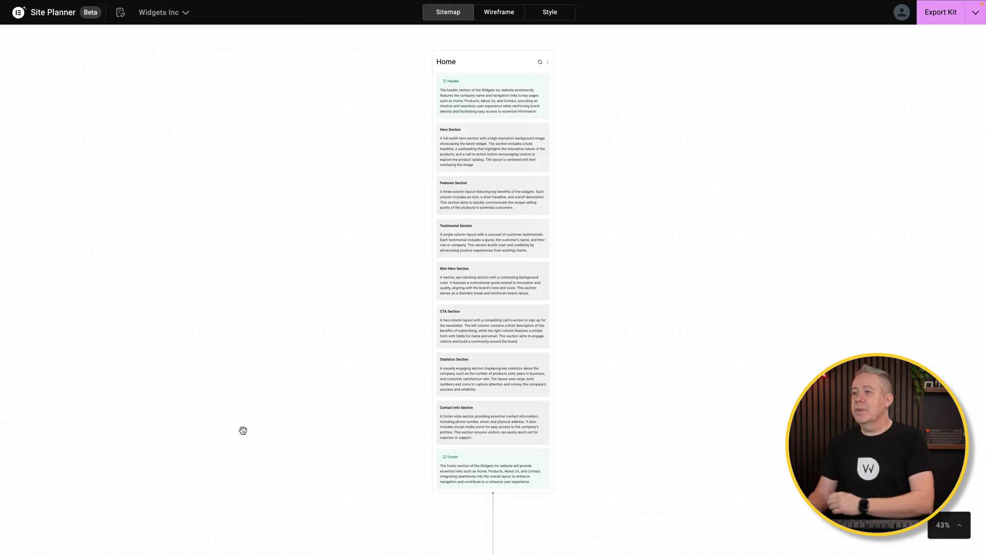
- Look over the generated sitemap, from the Home page to the Products, About Us and Contact pages
{"action": "left_click_drag", "start_coordinate": [328, 370], "coordinate": [319, 73]}
{"action": "left_click_drag", "start_coordinate": [220, 231], "coordinate": [220, 88]}
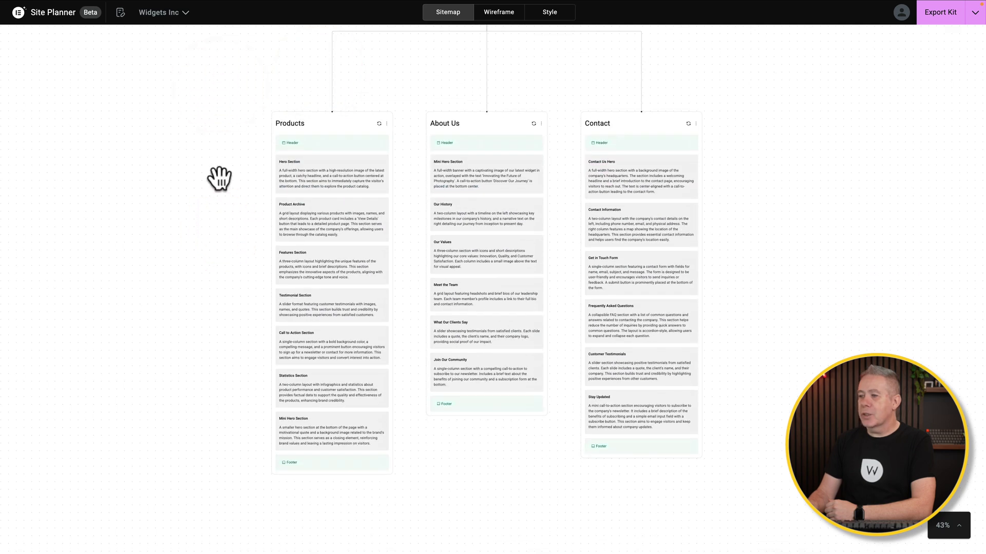
{"action": "left_click_drag", "start_coordinate": [220, 182], "coordinate": [202, 346]}
{"action": "left_click_drag", "start_coordinate": [225, 261], "coordinate": [202, 426]}
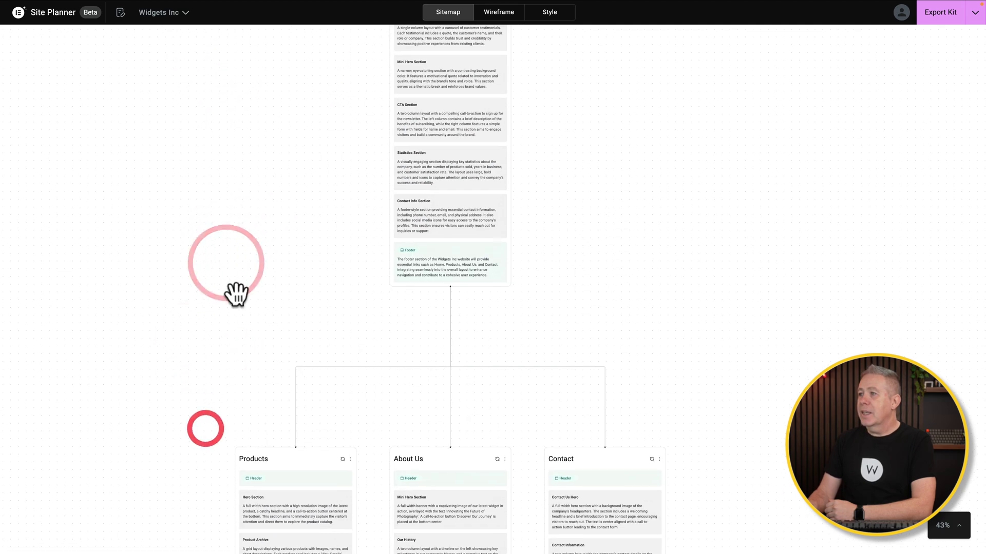
{"action": "left_click_drag", "start_coordinate": [237, 293], "coordinate": [236, 473]}
{"action": "left_click_drag", "start_coordinate": [246, 433], "coordinate": [248, 417]}
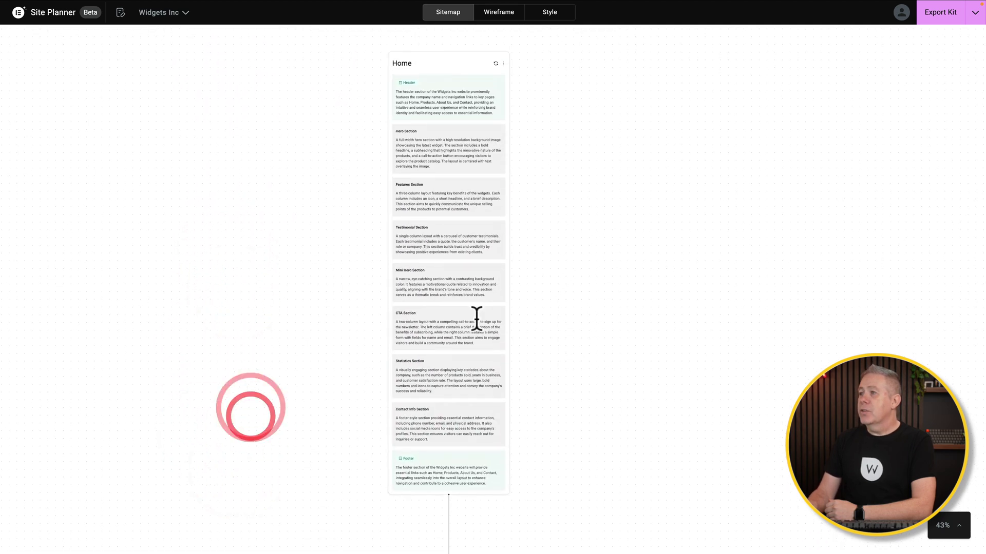
- Examine the Home page's section descriptions up close, from the header to the footer
{"action": "scroll", "coordinate": [476, 318], "scroll_direction": "up", "scroll_amount": 3}
{"action": "scroll", "coordinate": [477, 329], "scroll_direction": "up", "scroll_amount": 3}
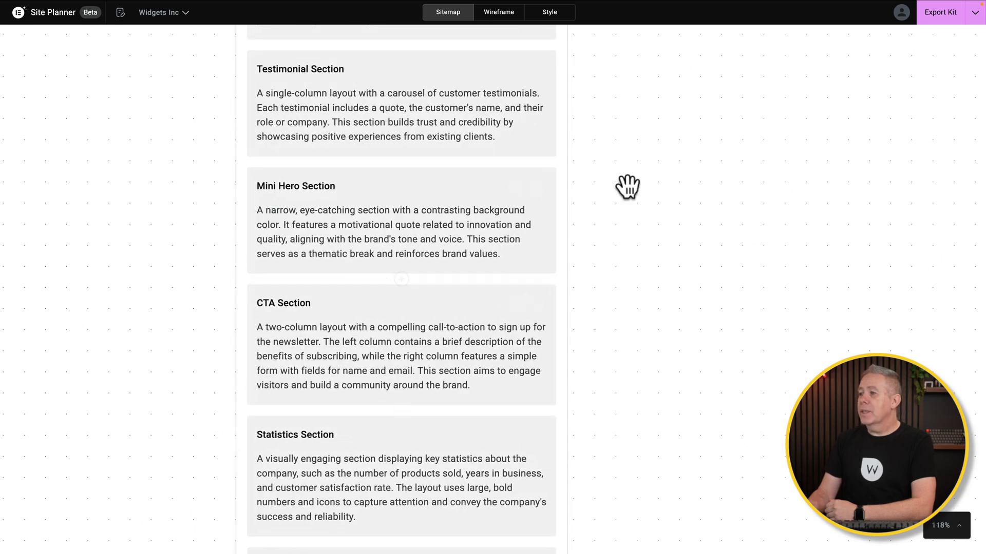
{"action": "left_click_drag", "start_coordinate": [626, 187], "coordinate": [705, 505]}
{"action": "left_click_drag", "start_coordinate": [676, 310], "coordinate": [656, 491]}
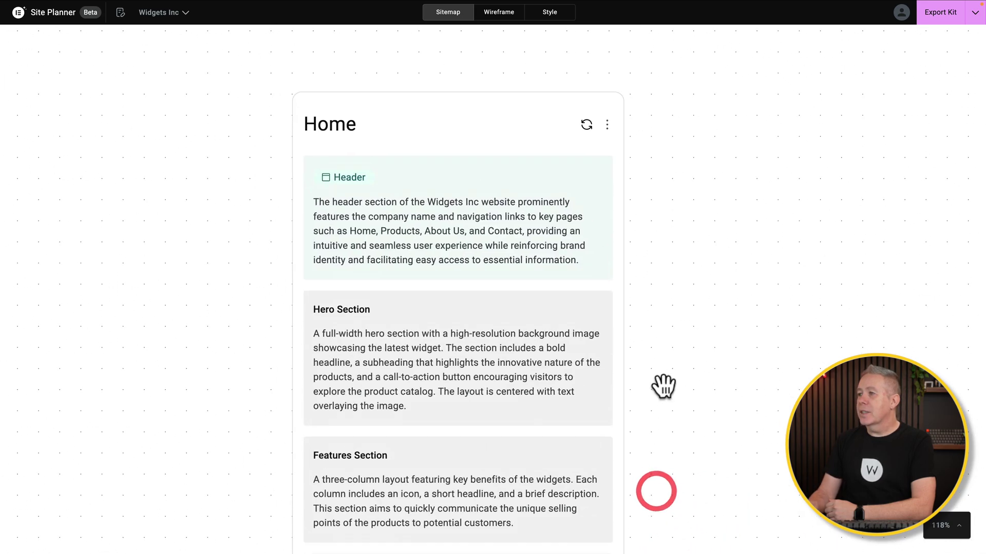
{"action": "left_click_drag", "start_coordinate": [663, 399], "coordinate": [666, 374]}
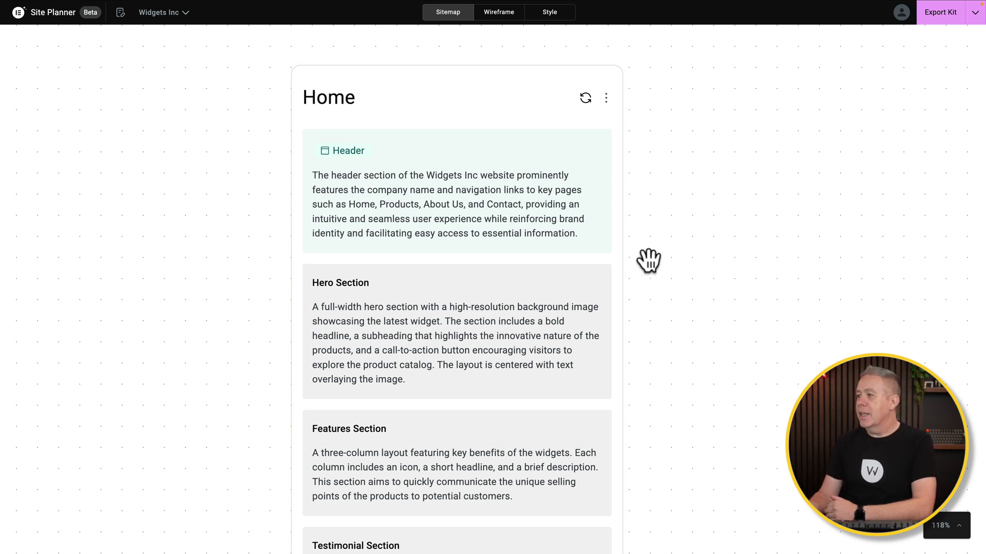
{"action": "left_click_drag", "start_coordinate": [648, 261], "coordinate": [653, 143]}
{"action": "left_click_drag", "start_coordinate": [645, 270], "coordinate": [645, 200]}
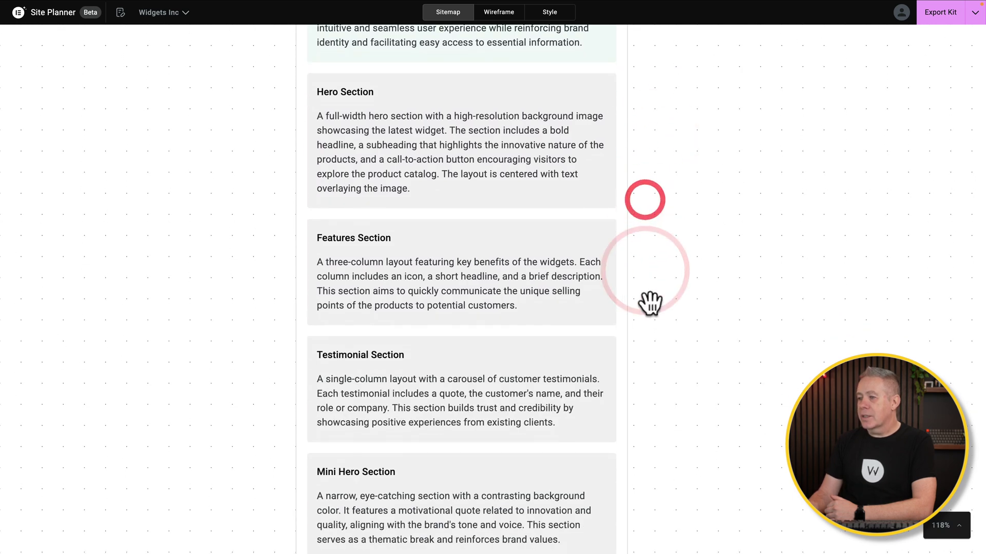
{"action": "left_click_drag", "start_coordinate": [650, 303], "coordinate": [651, 226]}
{"action": "left_click_drag", "start_coordinate": [654, 380], "coordinate": [653, 237]}
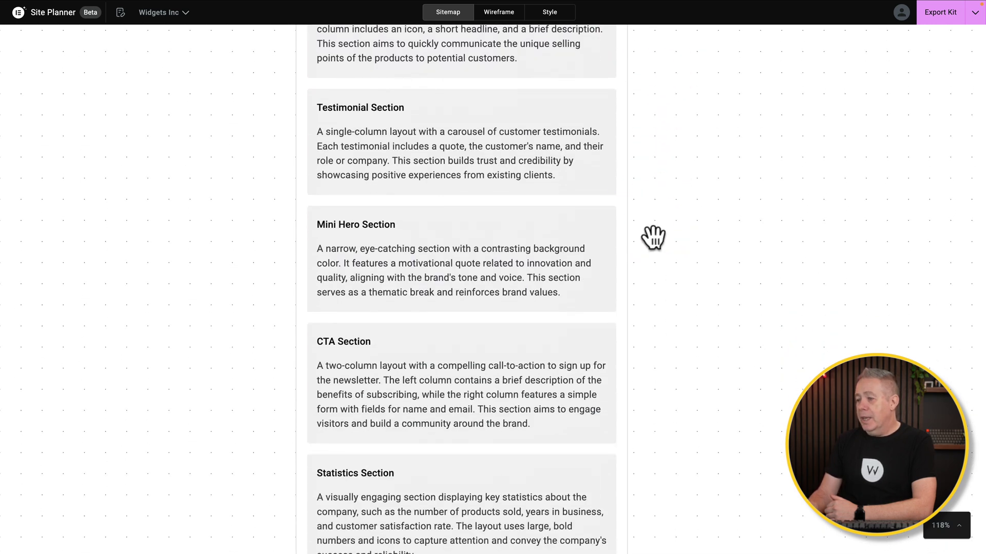
{"action": "left_click_drag", "start_coordinate": [654, 324], "coordinate": [654, 201]}
{"action": "left_click_drag", "start_coordinate": [658, 301], "coordinate": [655, 166]}
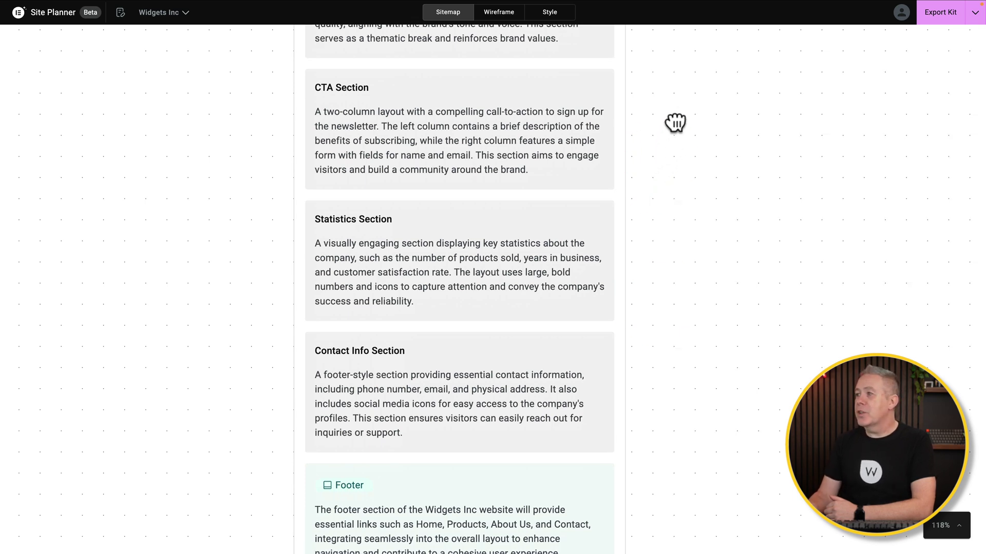
{"action": "left_click_drag", "start_coordinate": [676, 123], "coordinate": [680, 377]}
{"action": "left_click_drag", "start_coordinate": [684, 187], "coordinate": [684, 303]}
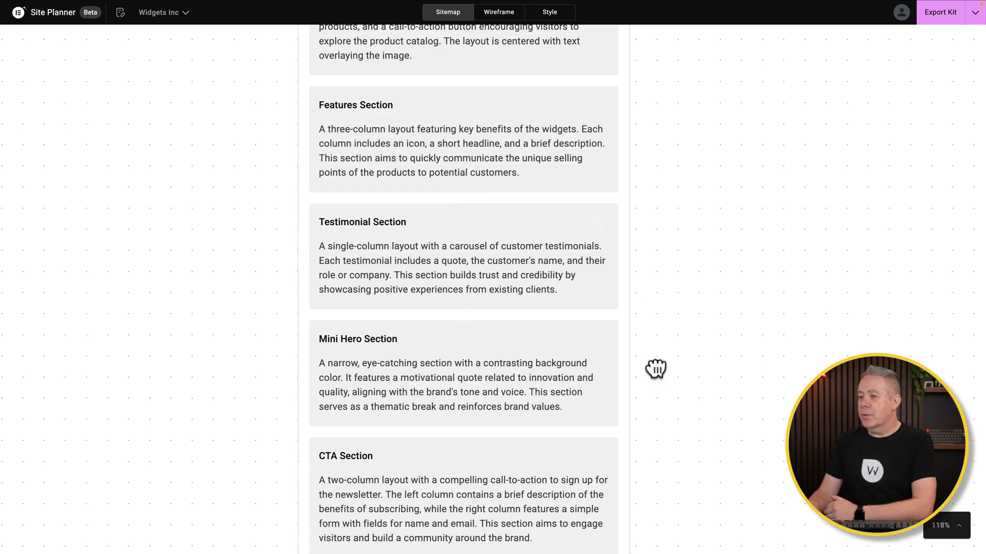
- Delete the Statistics Section from the Home page in the sitemap
{"action": "left_click_drag", "start_coordinate": [655, 370], "coordinate": [657, 159]}
{"action": "mouse_move", "coordinate": [548, 293]}
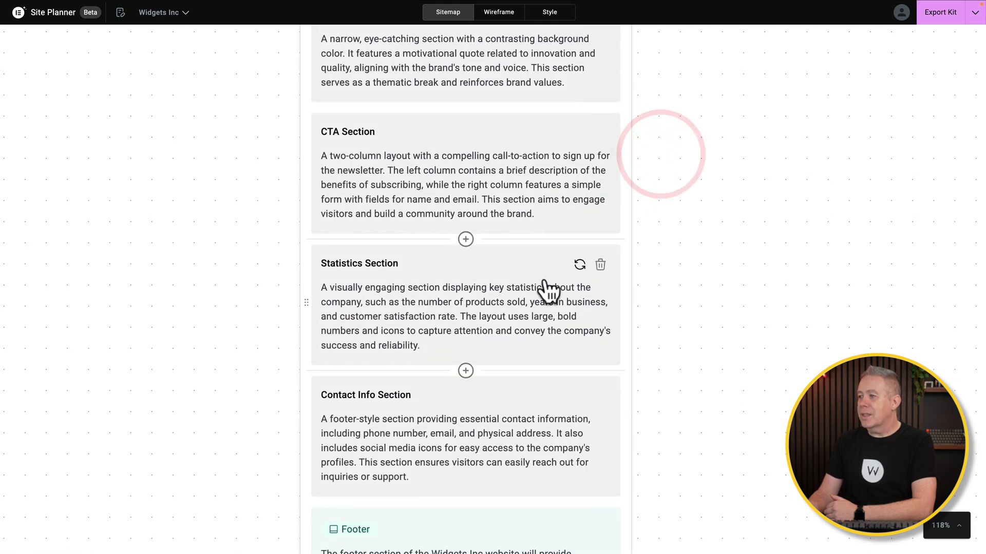
{"action": "left_click", "coordinate": [601, 265]}
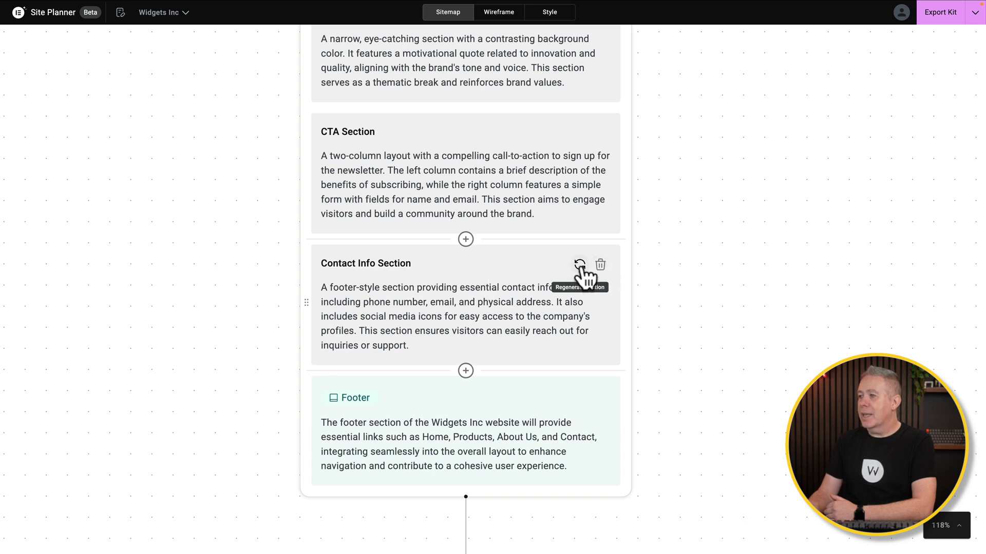
- Regenerate the Home page's Contact Info Section and move it above the CTA Section
{"action": "left_click", "coordinate": [579, 265]}
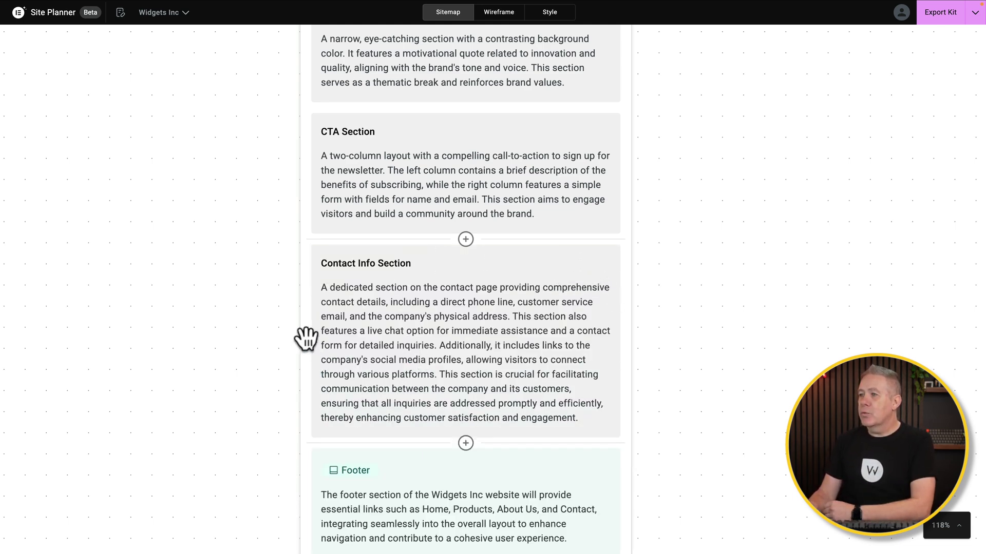
{"action": "left_click_drag", "start_coordinate": [306, 339], "coordinate": [303, 187]}
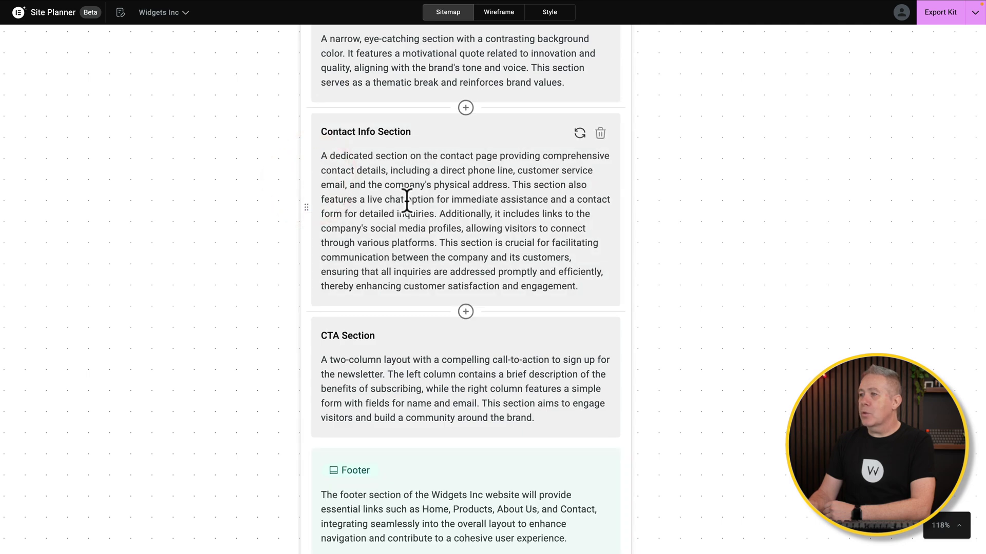
{"action": "scroll", "coordinate": [406, 200], "scroll_direction": "up", "scroll_amount": 8}
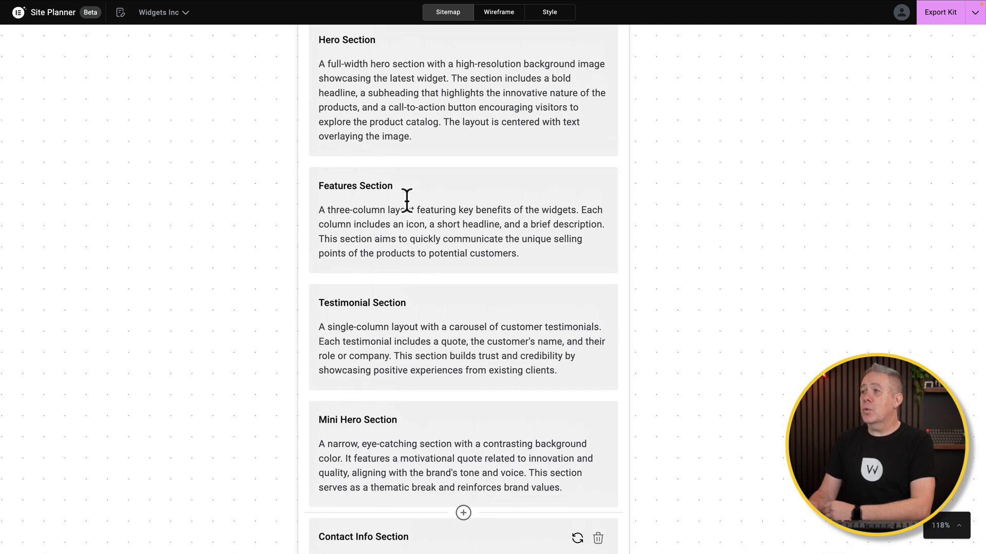
- View the page options available for the Home page in the sitemap, leaving them unchanged
{"action": "scroll", "coordinate": [407, 200], "scroll_direction": "up", "scroll_amount": 6}
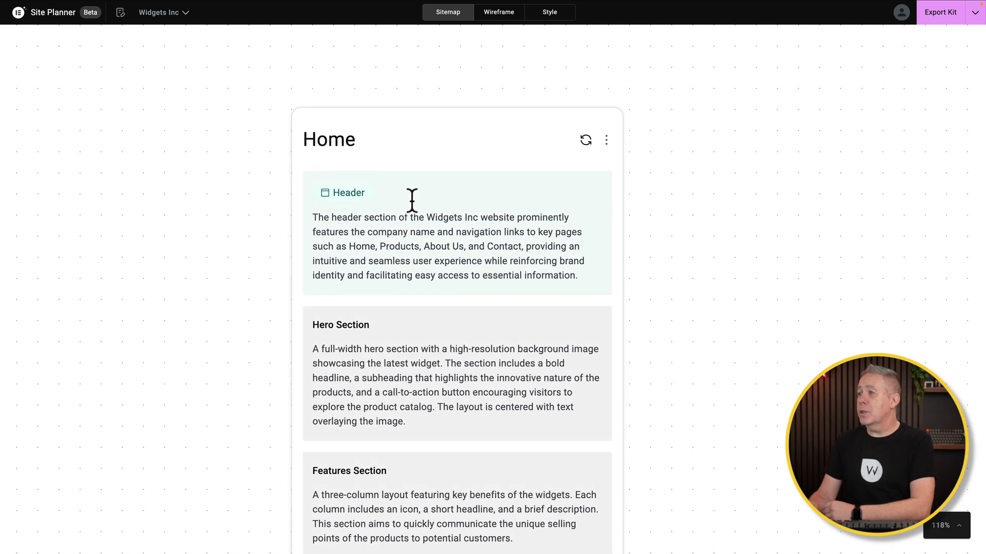
{"action": "left_click", "coordinate": [607, 141]}
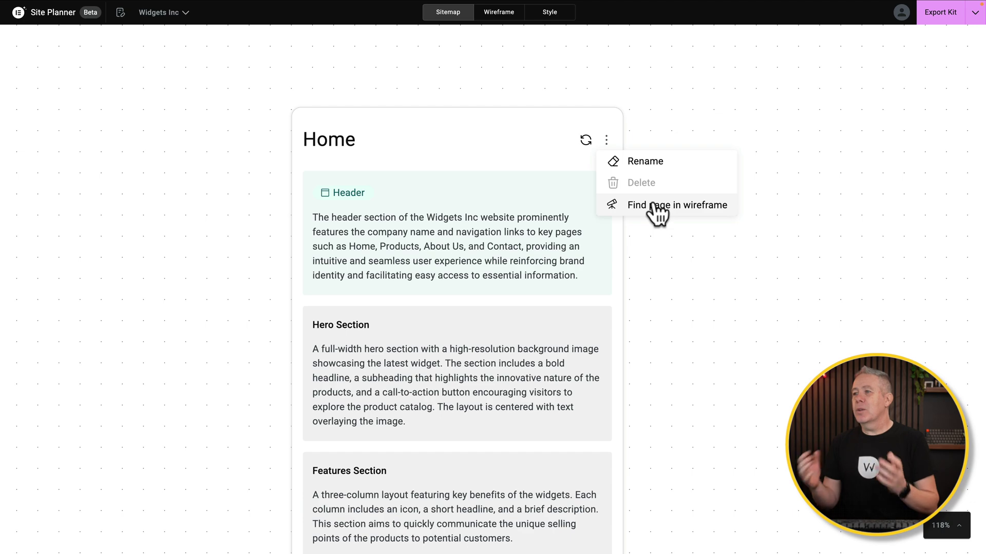
{"action": "left_click", "coordinate": [704, 269]}
- Examine the sitemap from the Home page's remaining sections down to the section descriptions of the Products page
{"action": "scroll", "coordinate": [704, 334], "scroll_direction": "down", "scroll_amount": 10}
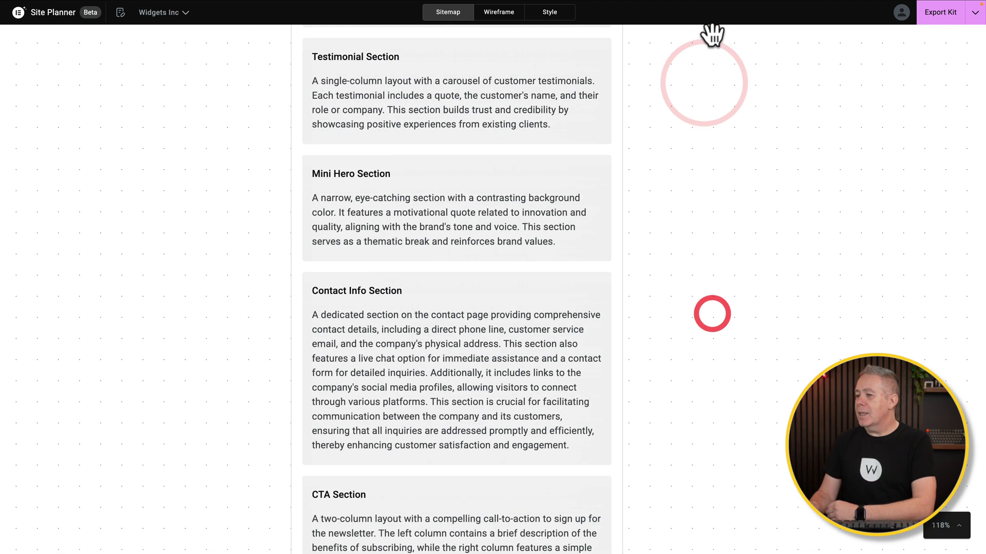
{"action": "scroll", "coordinate": [711, 163], "scroll_direction": "down", "scroll_amount": 10}
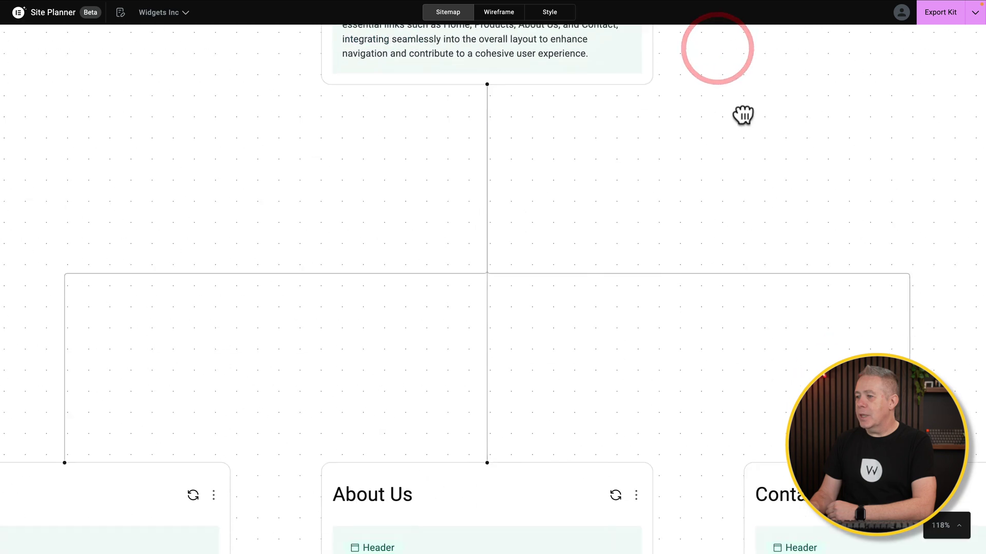
{"action": "left_click_drag", "start_coordinate": [670, 292], "coordinate": [746, 154]}
{"action": "left_click_drag", "start_coordinate": [334, 192], "coordinate": [479, 115]}
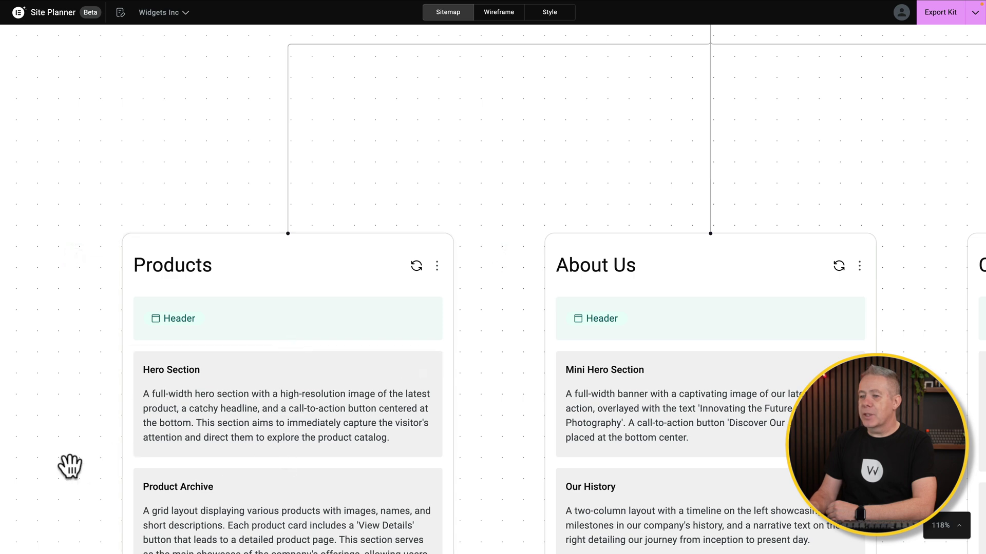
{"action": "left_click_drag", "start_coordinate": [71, 464], "coordinate": [56, 304]}
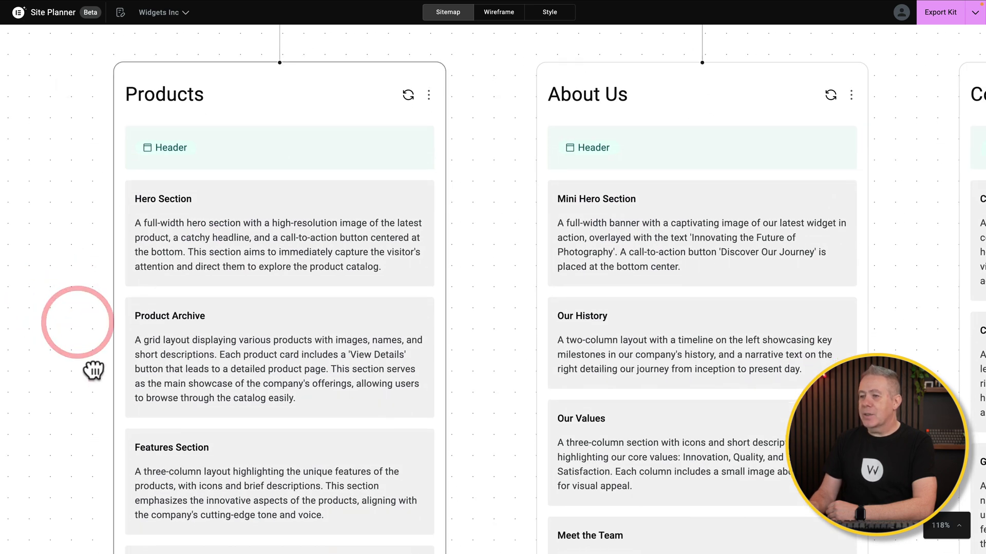
{"action": "left_click_drag", "start_coordinate": [92, 370], "coordinate": [93, 141]}
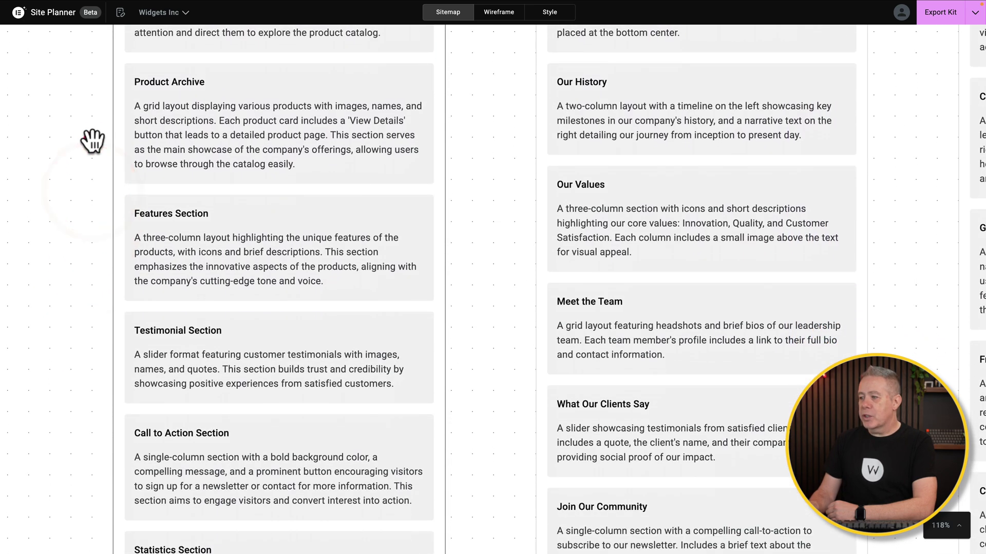
{"action": "left_click_drag", "start_coordinate": [93, 249], "coordinate": [88, 211]}
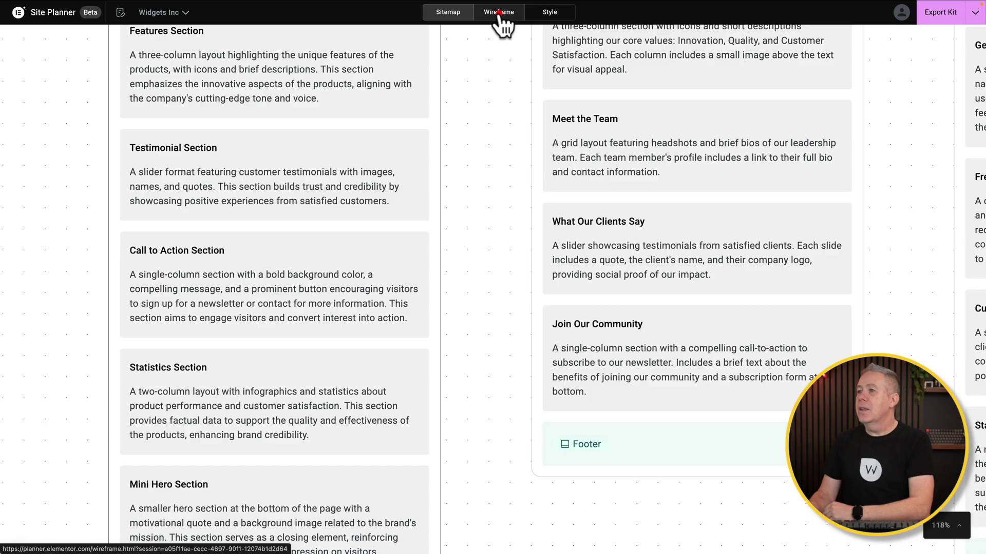
- Examine the generated wireframes, viewing the Home page's upper sections up close and comparing them with the sitemap
{"action": "left_click", "coordinate": [499, 15]}
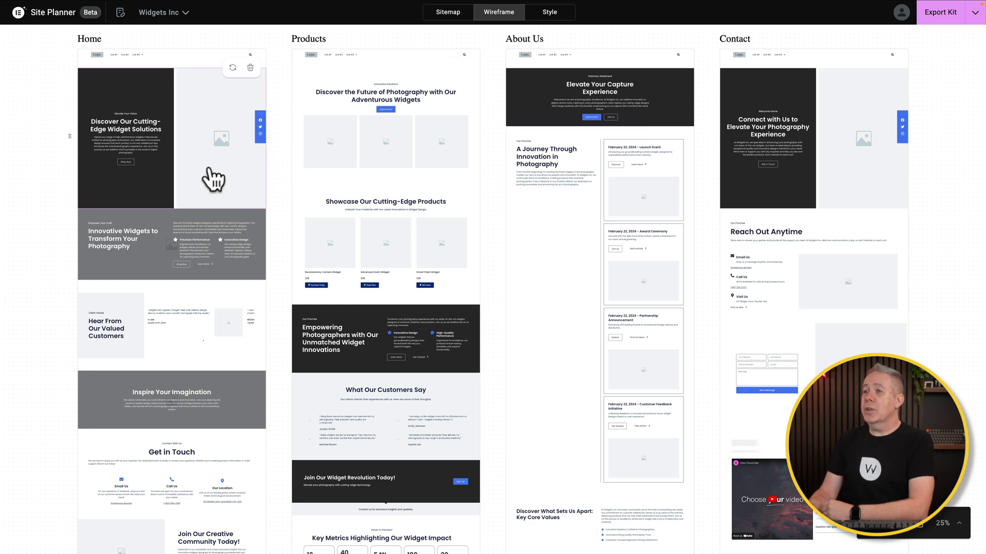
{"action": "scroll", "coordinate": [40, 214], "scroll_direction": "up", "scroll_amount": 5}
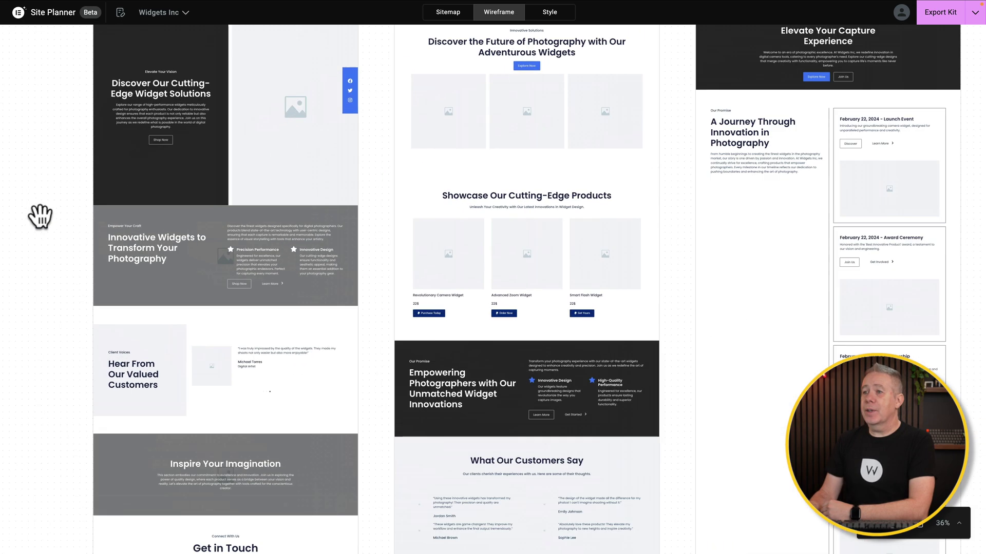
{"action": "scroll", "coordinate": [39, 215], "scroll_direction": "up", "scroll_amount": 5}
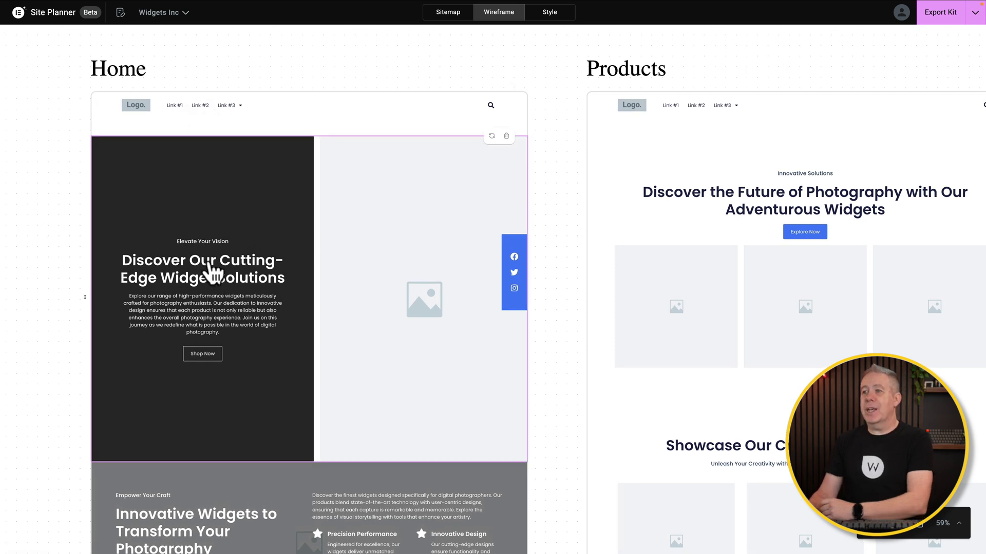
{"action": "scroll", "coordinate": [210, 270], "scroll_direction": "down", "scroll_amount": 5}
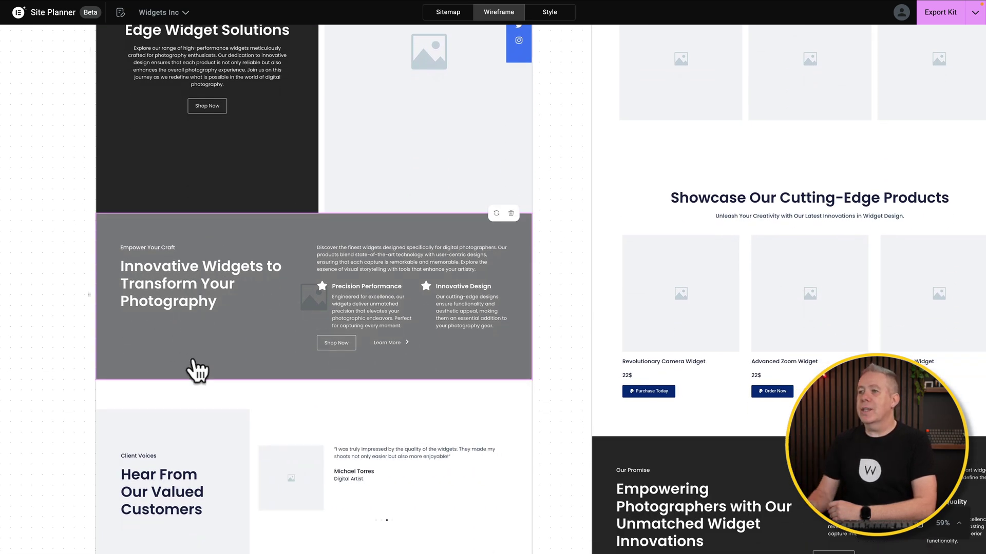
{"action": "left_click", "coordinate": [442, 15]}
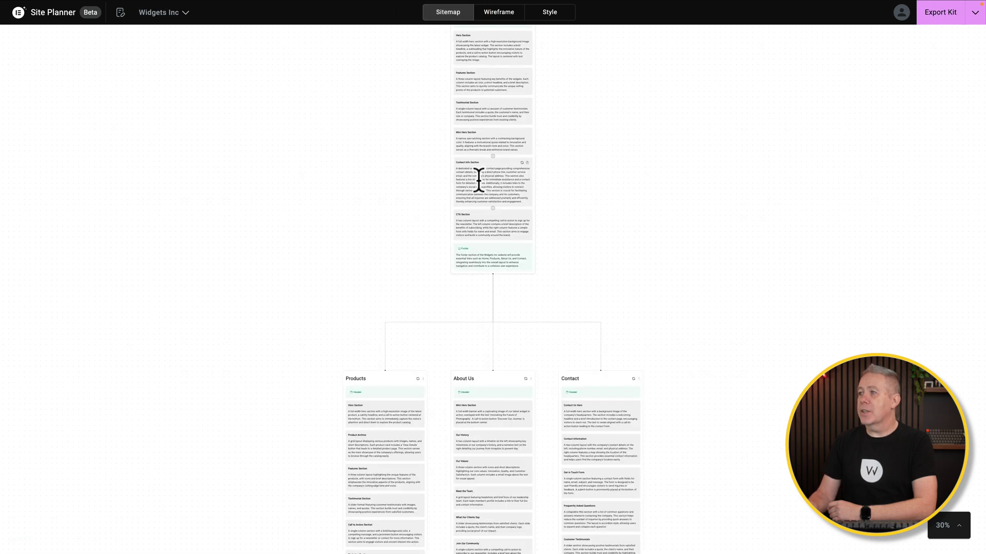
{"action": "left_click", "coordinate": [499, 12]}
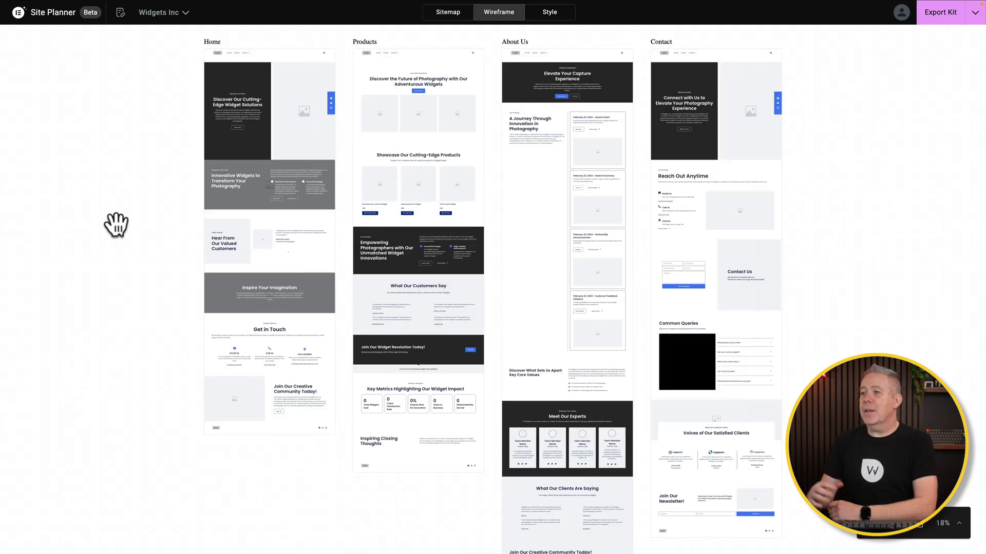
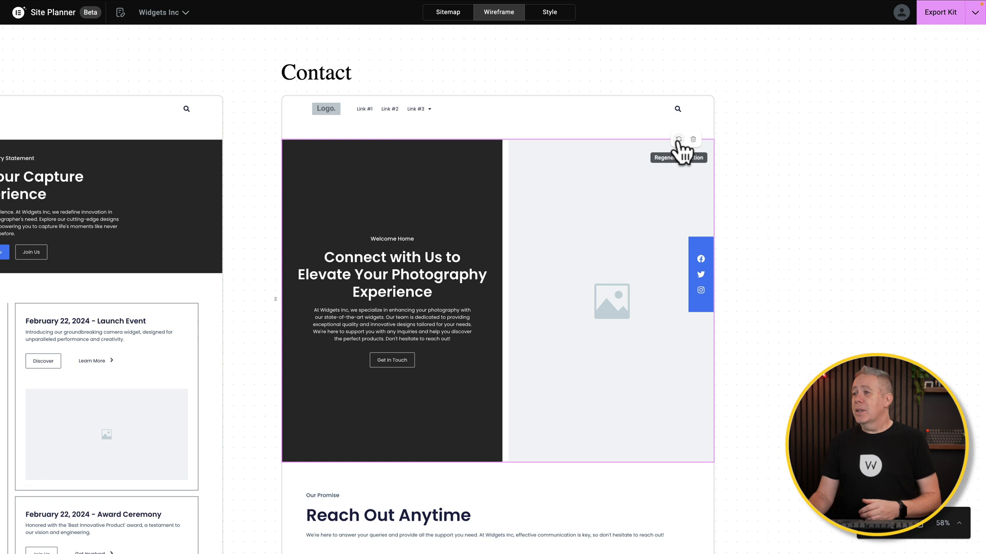
- Regenerate the hero section of the Contact page in the wireframe
{"action": "left_click", "coordinate": [678, 139]}
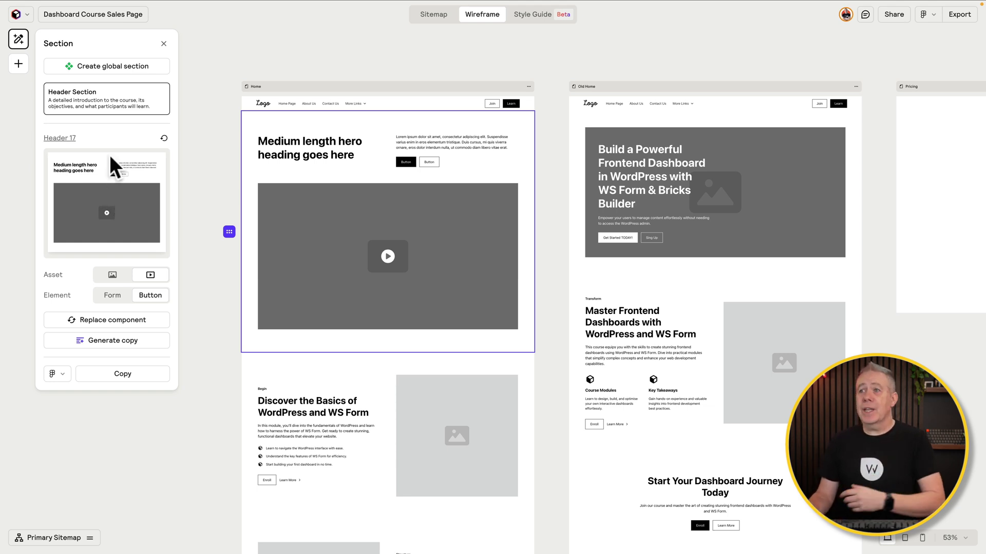
- In the Dashboard Course Sales Page project, browse the suggested replacement components for the Home page's Header Section
{"action": "left_click", "coordinate": [113, 320]}
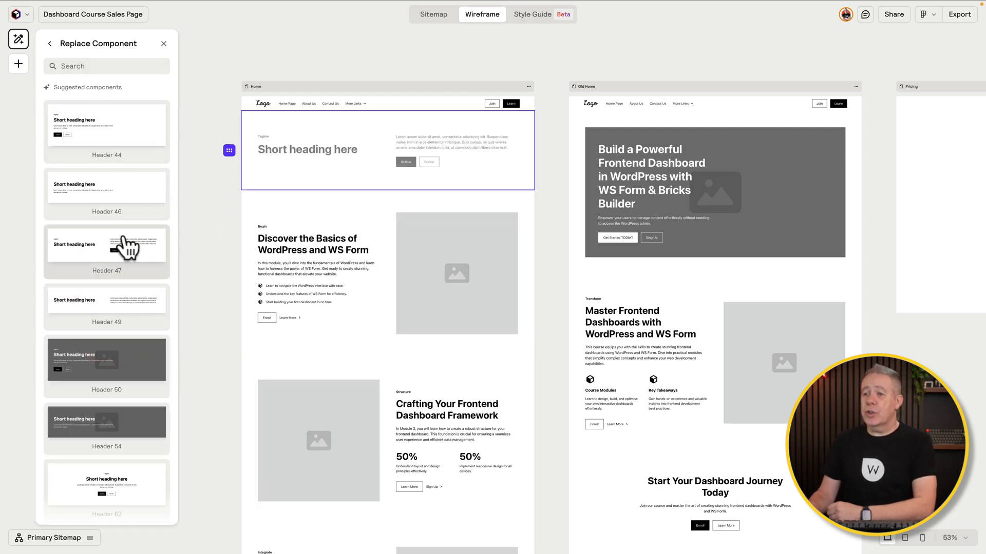
{"action": "scroll", "coordinate": [136, 330], "scroll_direction": "down", "scroll_amount": 3}
{"action": "scroll", "coordinate": [134, 330], "scroll_direction": "up", "scroll_amount": 3}
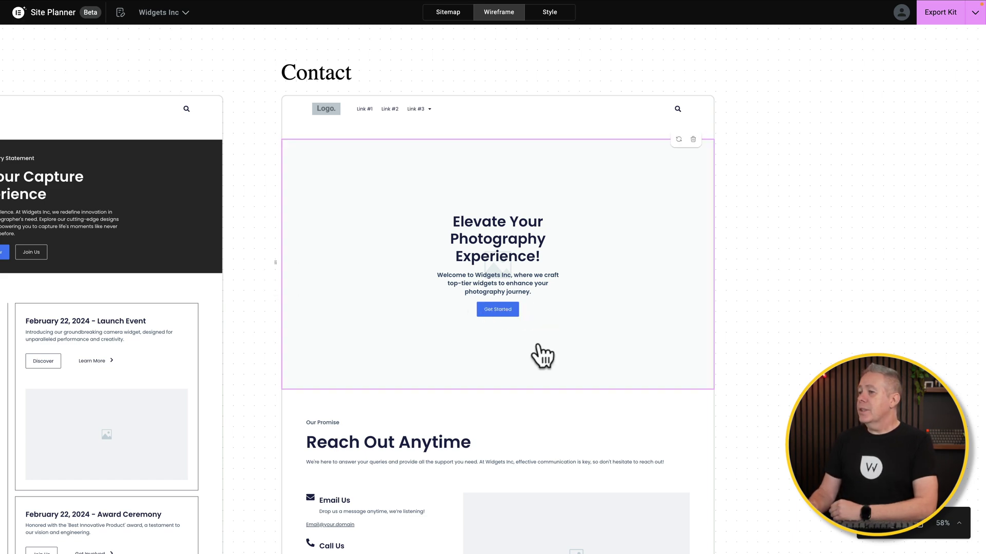
- Preview the Widgets Inc wireframes in the tablet and mobile layouts, and return to the desktop layout
{"action": "scroll", "coordinate": [542, 356], "scroll_direction": "down", "scroll_amount": 3}
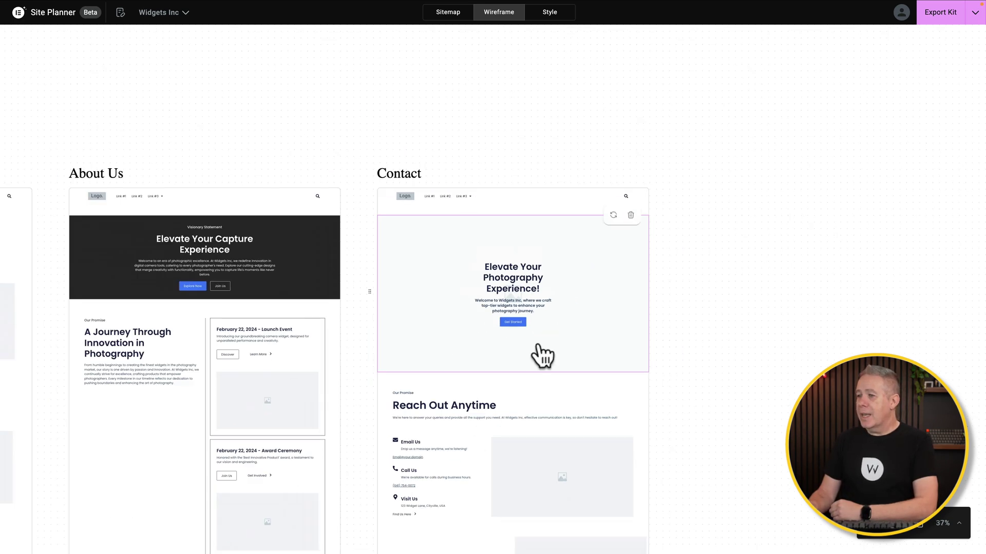
{"action": "scroll", "coordinate": [541, 357], "scroll_direction": "left", "scroll_amount": 2}
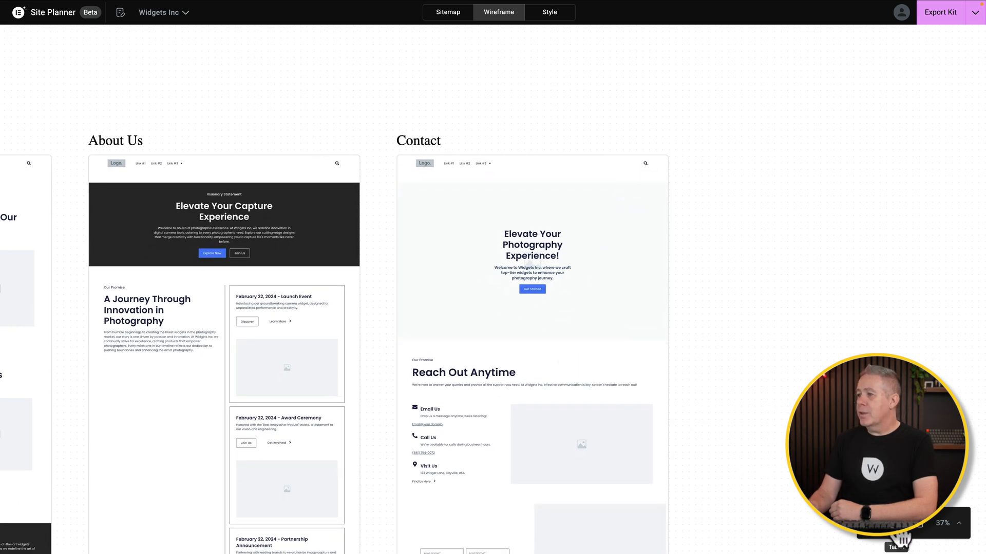
{"action": "left_click", "coordinate": [902, 539]}
{"action": "left_click_drag", "start_coordinate": [375, 313], "coordinate": [978, 249]}
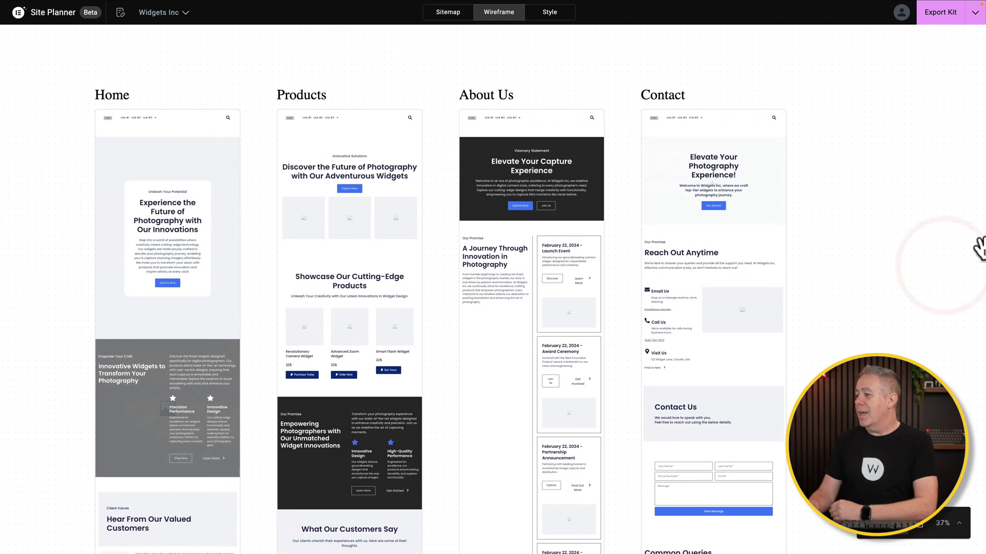
{"action": "left_click", "coordinate": [924, 534]}
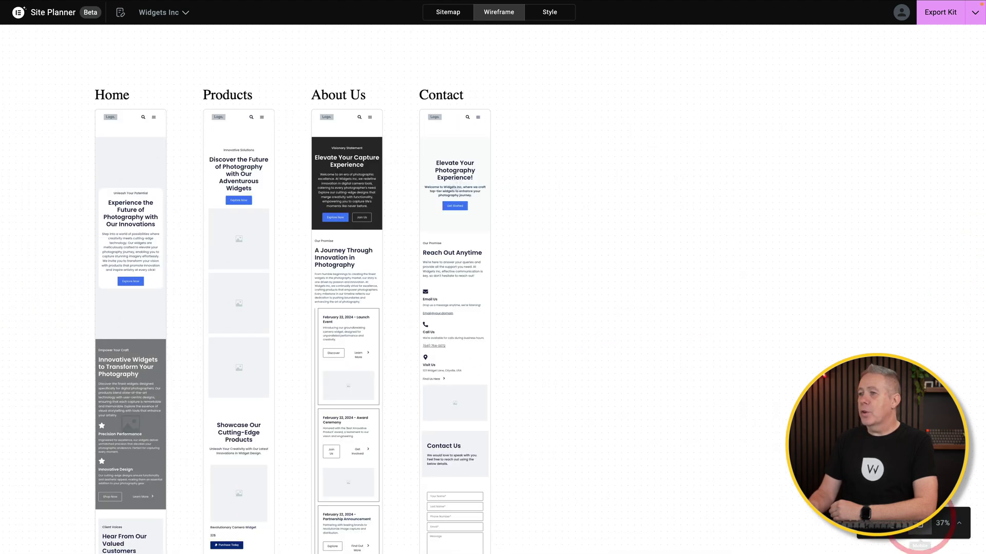
{"action": "left_click", "coordinate": [883, 535]}
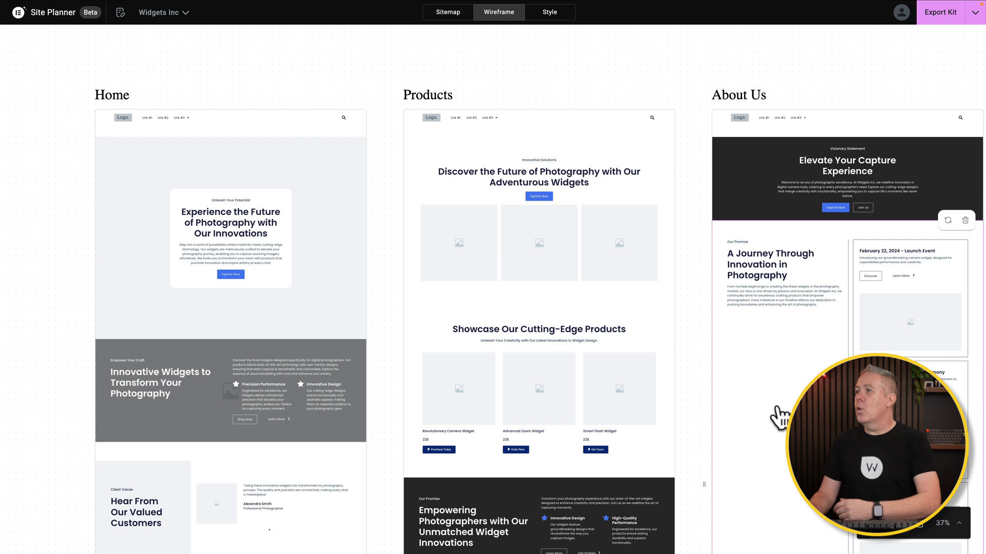
- Open the Style stage of the site plan
{"action": "left_click", "coordinate": [550, 12]}
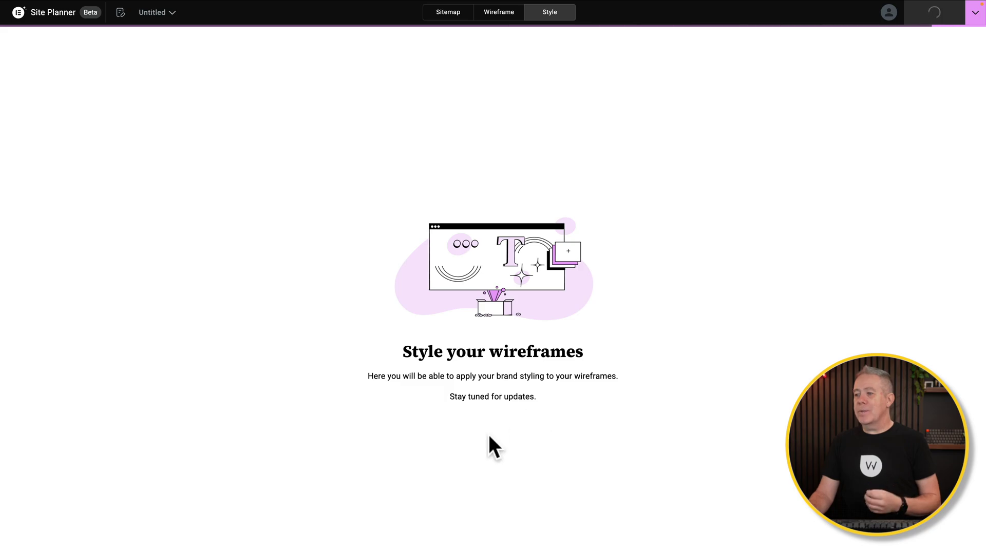